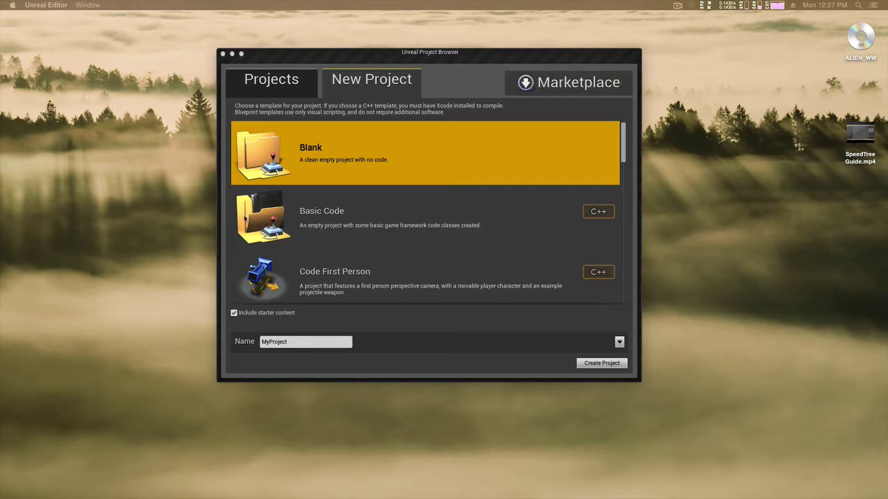
# - Choose the Blueprint Side Scroller template for the new project and name it tree
pyautogui.scroll(-3, 353, 276)
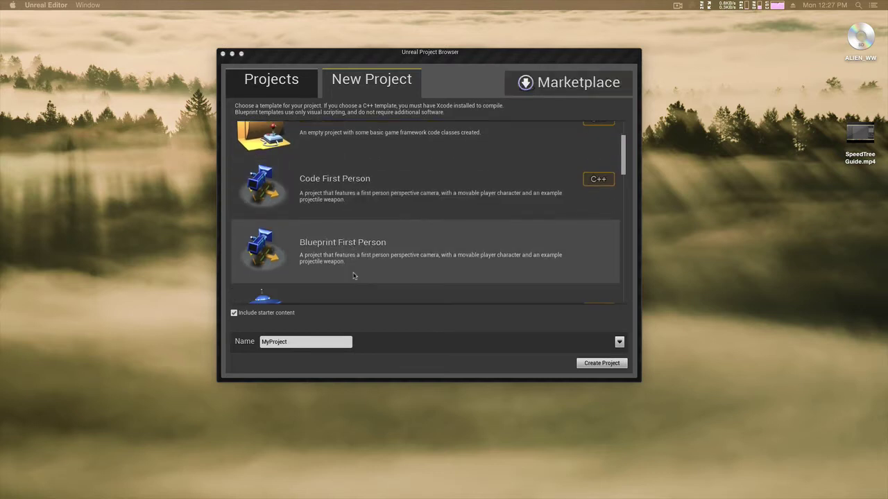
pyautogui.scroll(-10, 353, 276)
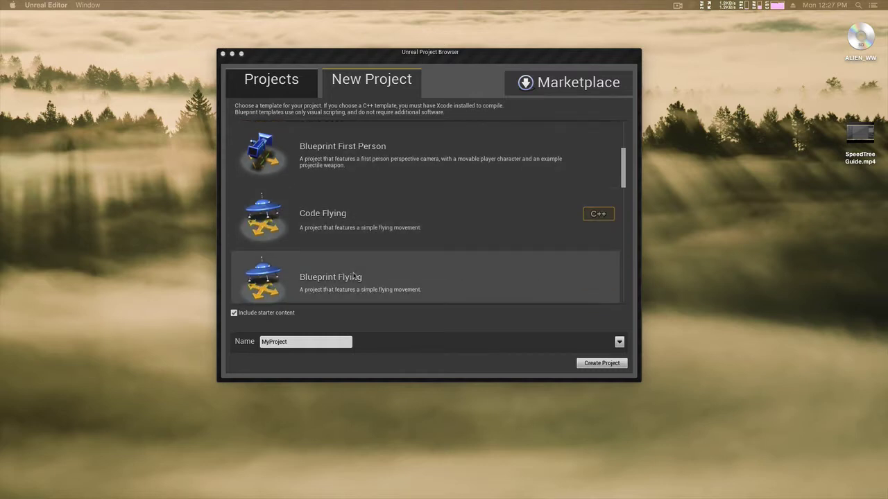
pyautogui.scroll(-3, 353, 276)
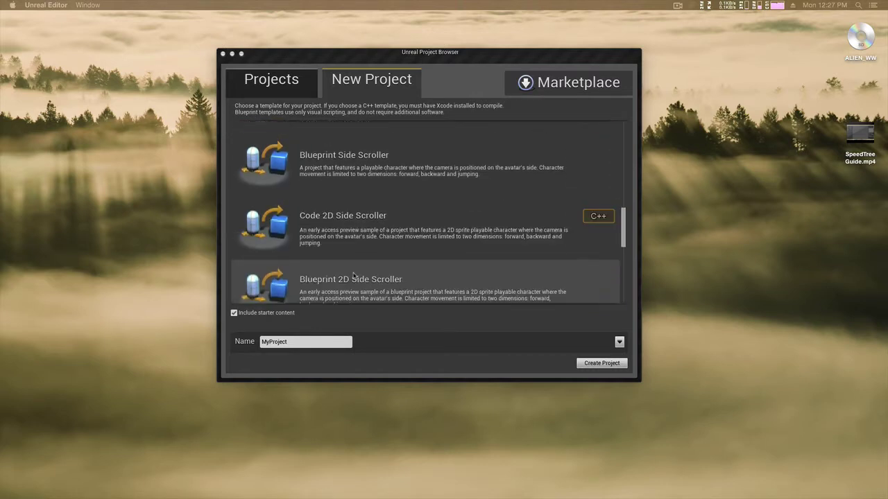
pyautogui.scroll(3, 353, 276)
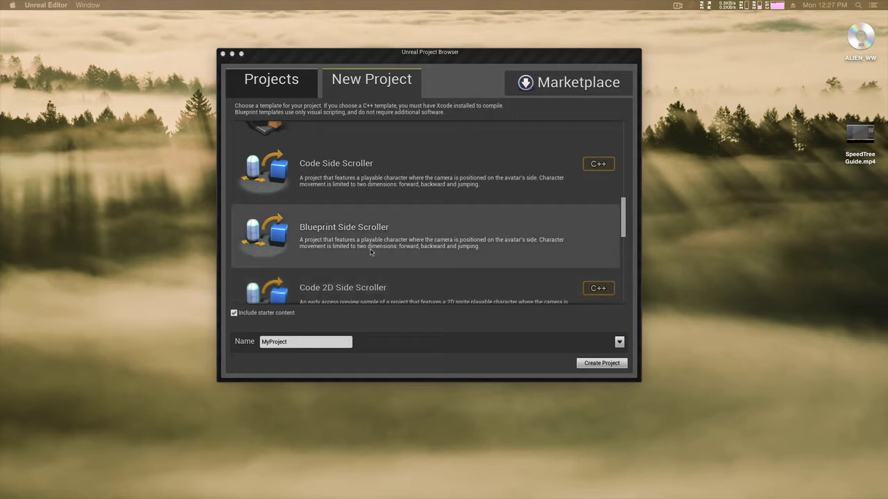
pyautogui.click(371, 253)
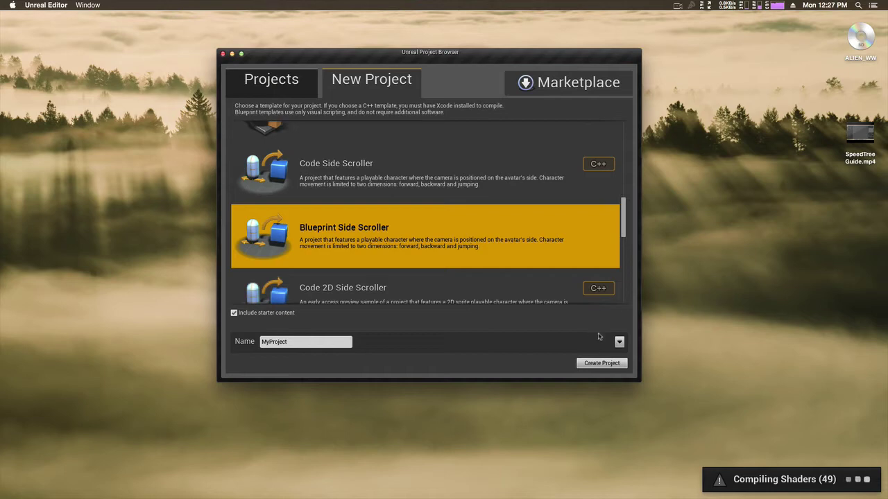
pyautogui.click(305, 341)
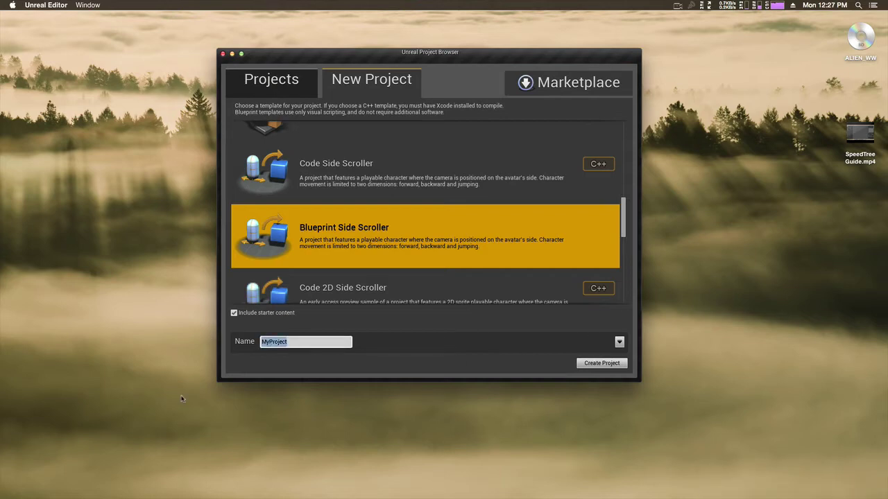
pyautogui.write('tree')
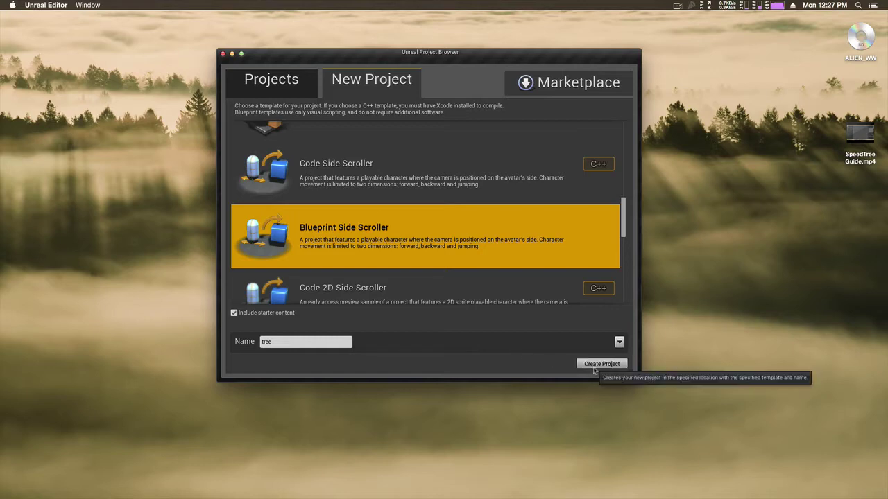
# - Set the project location to the UE4 folder and create the project
pyautogui.click(619, 341)
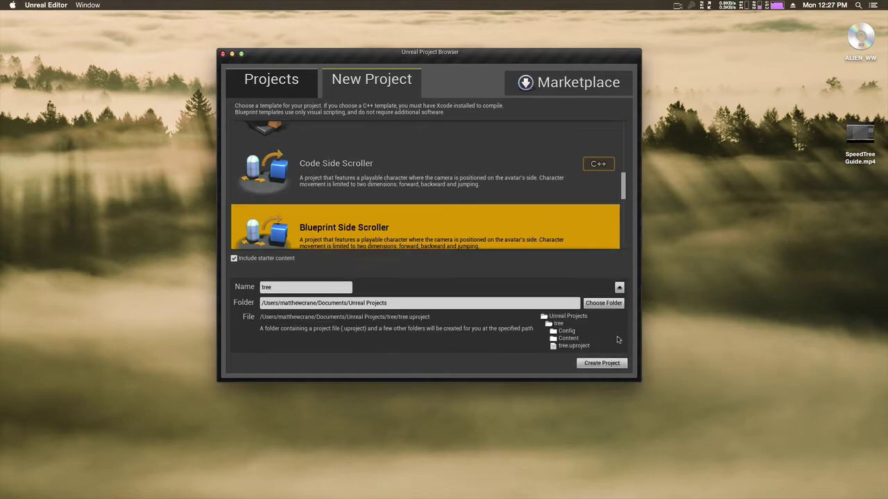
pyautogui.click(604, 303)
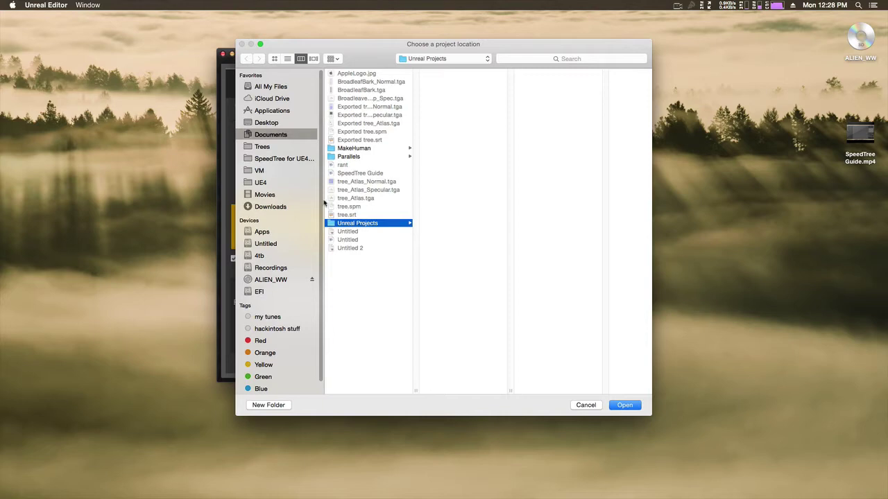
pyautogui.click(265, 147)
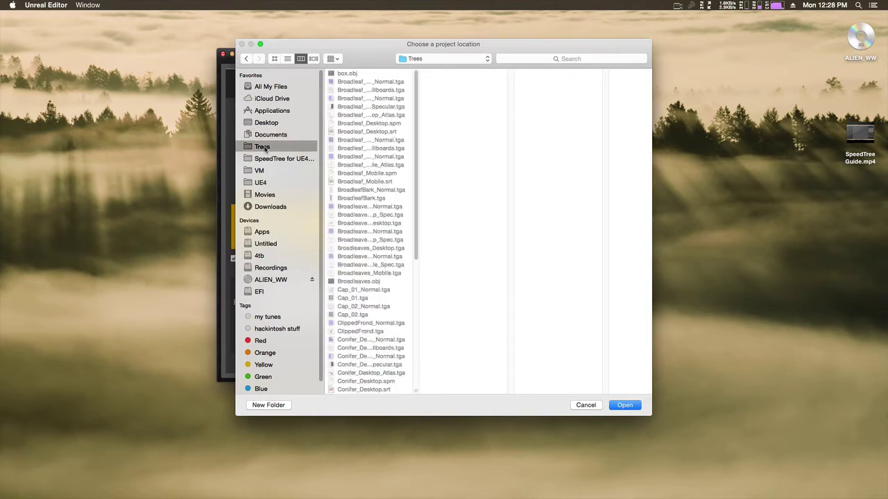
pyautogui.click(262, 183)
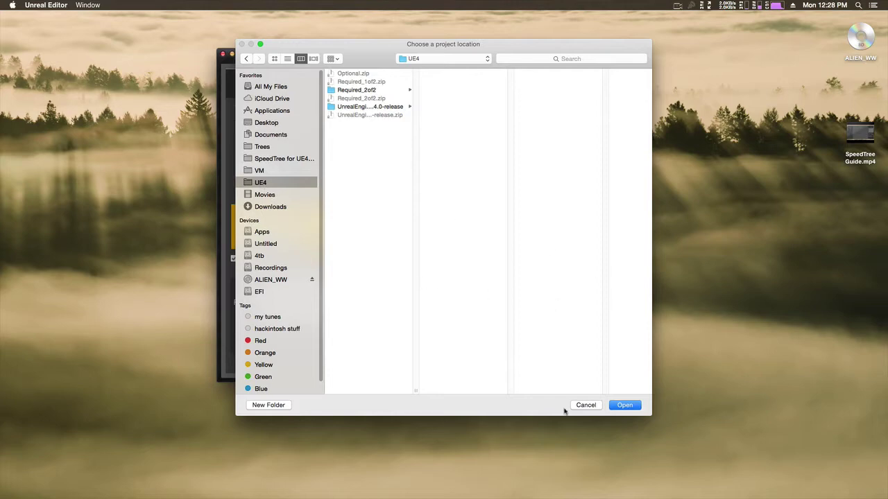
pyautogui.click(629, 408)
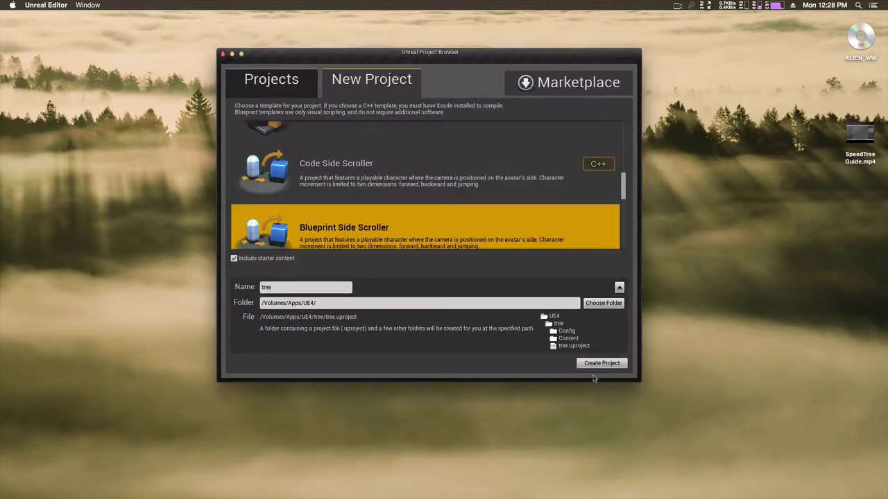
pyautogui.click(601, 363)
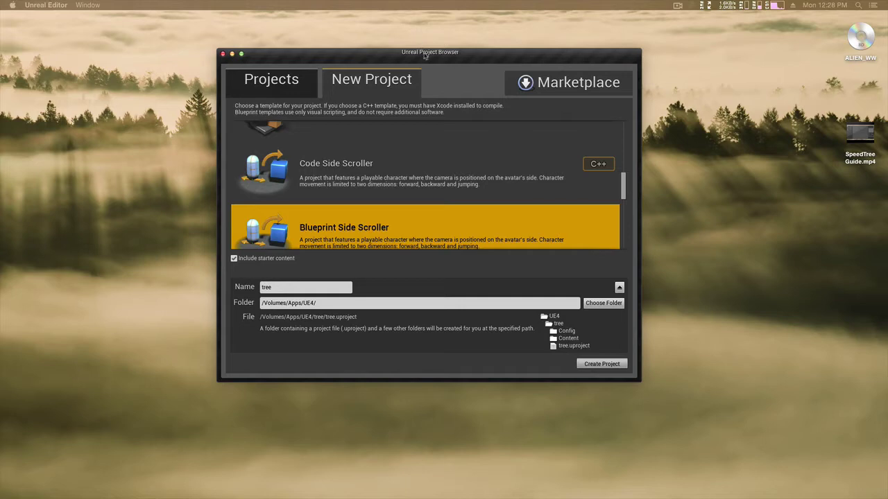
# - Close the Welcome Tutorial and look over the side scroller level's open floor area from above
pyautogui.press('Escape')
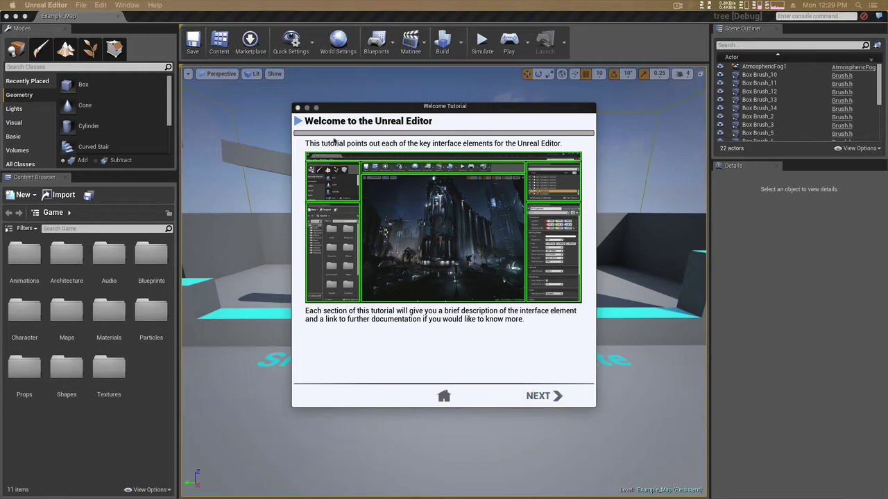
pyautogui.click(298, 108)
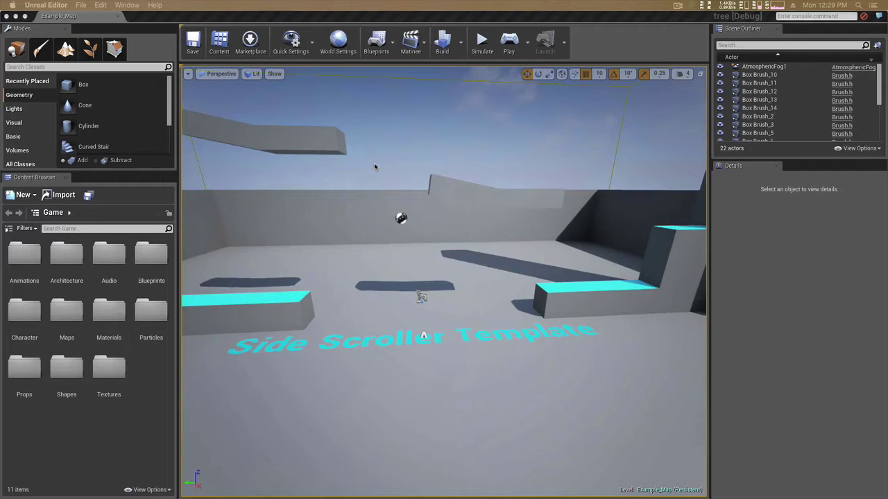
pyautogui.moveTo(374, 167); pyautogui.dragTo(396, 172, button='right')
pyautogui.click(362, 157)
pyautogui.moveTo(286, 221); pyautogui.dragTo(250, 222, button='right')
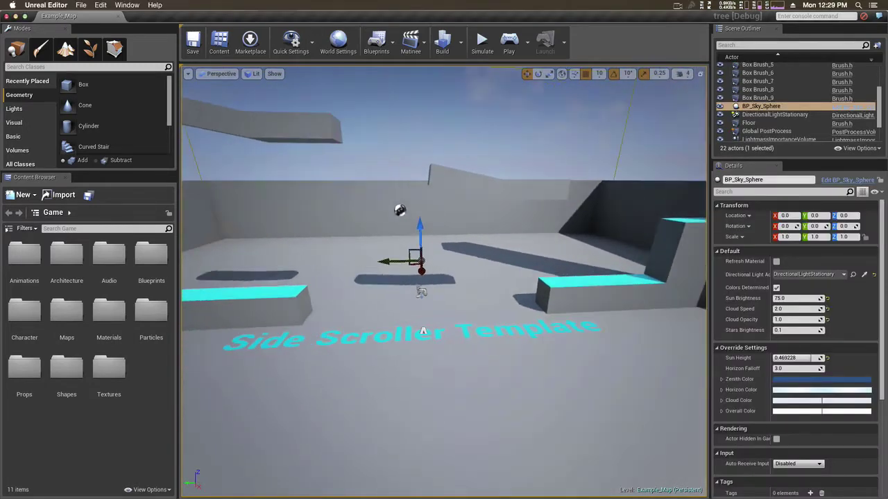
pyautogui.moveTo(286, 225); pyautogui.dragTo(269, 149)
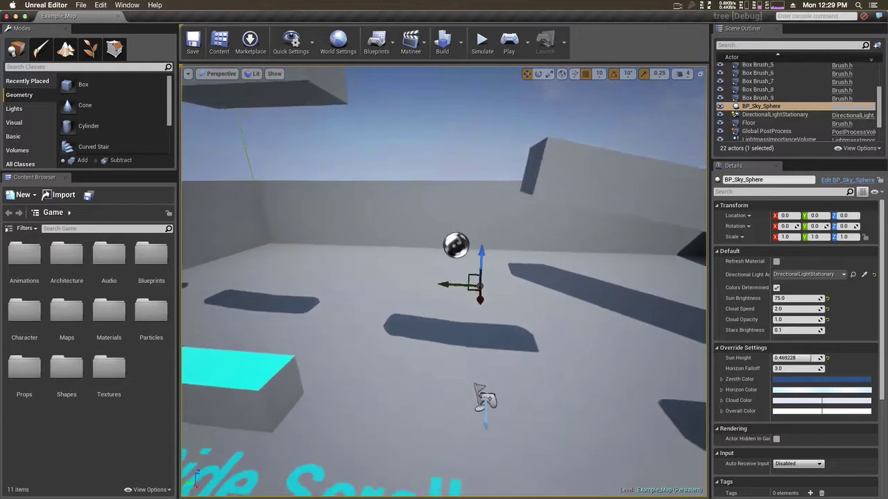
pyautogui.moveTo(403, 306)
pyautogui.mouseDown()
pyautogui.moveTo(347, 257)
pyautogui.moveTo(403, 306)
pyautogui.mouseUp()
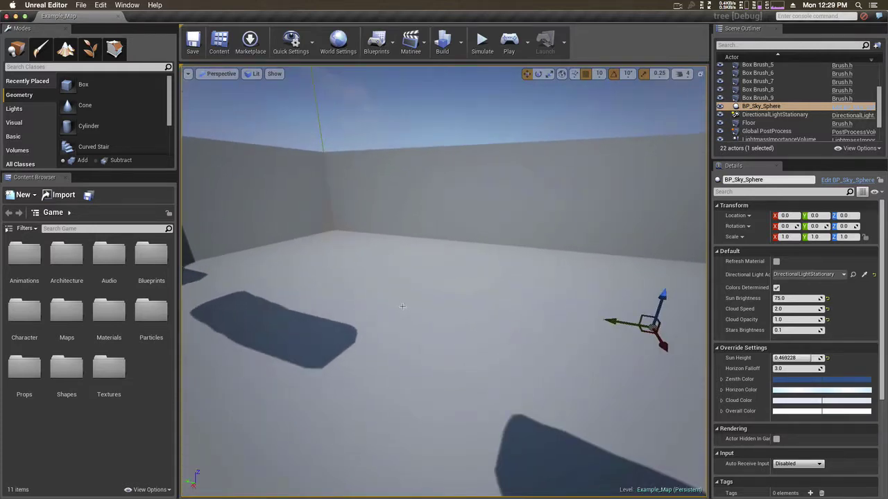
pyautogui.moveTo(402, 307); pyautogui.dragTo(418, 315, button='right')
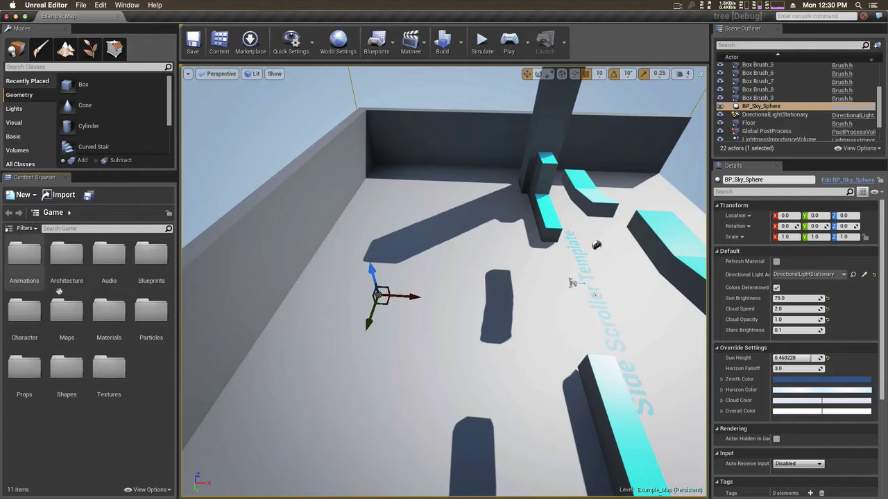
# - Create a new folder named tree in the project's Game content
pyautogui.rightClick(118, 439)
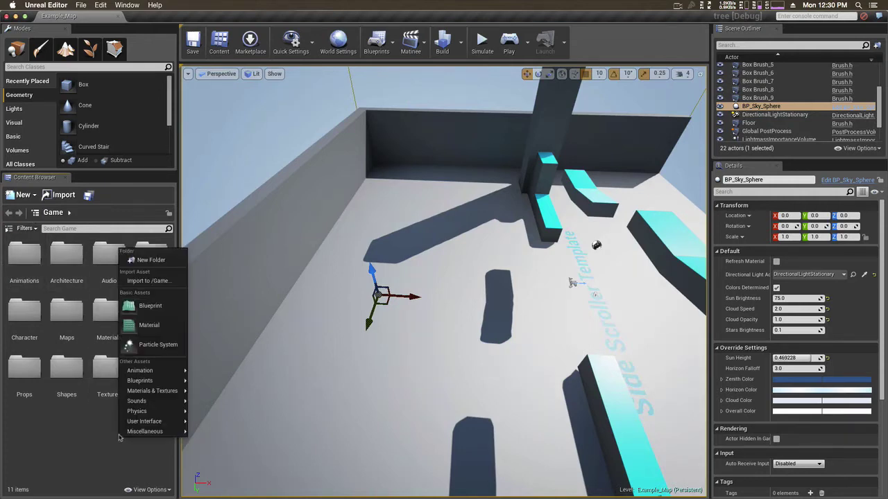
pyautogui.click(151, 259)
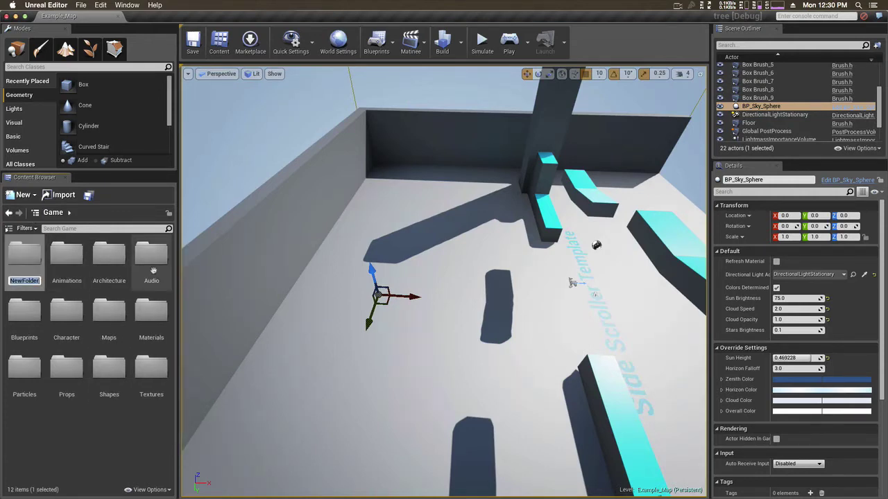
pyautogui.write('tree')
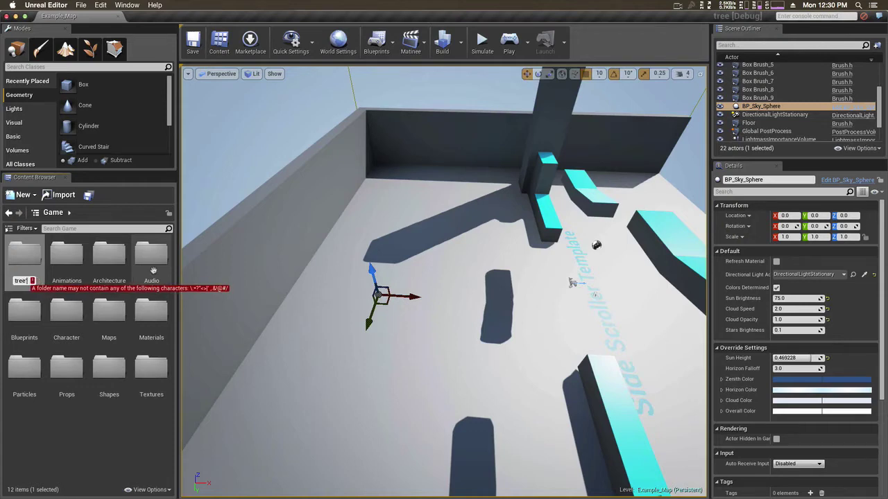
pyautogui.write('s')
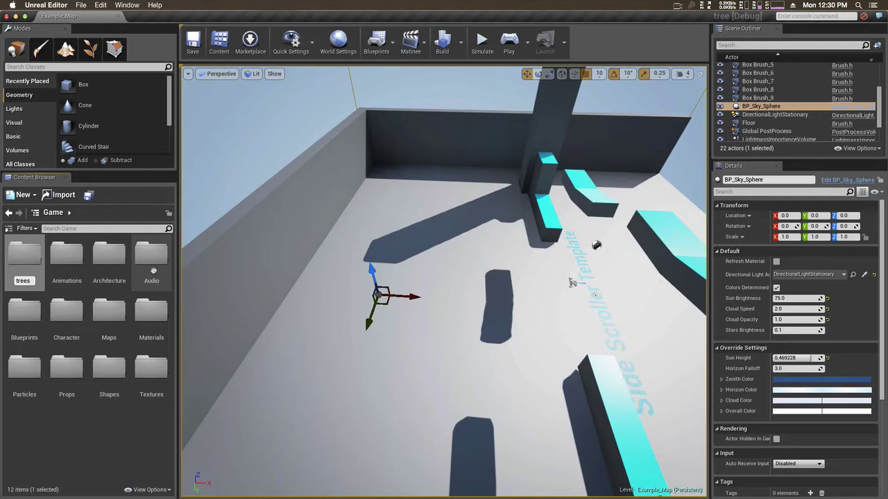
pyautogui.press('BackSpace')
pyautogui.press('Return')
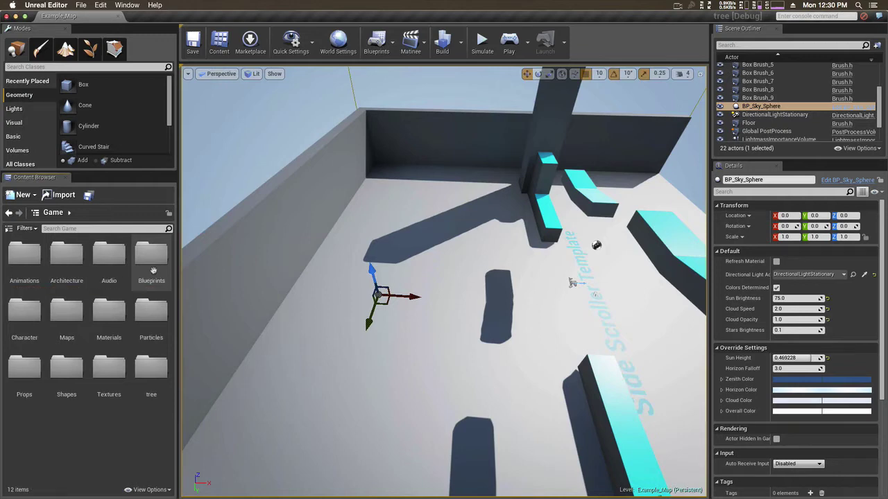
# - Open the tree folder and choose tree.srt from Documents as the file to import
pyautogui.doubleClick(153, 367)
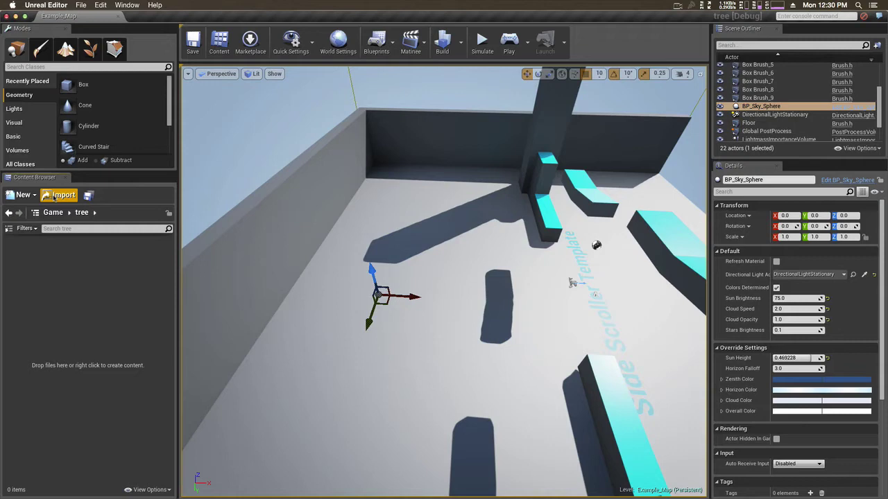
pyautogui.click(55, 197)
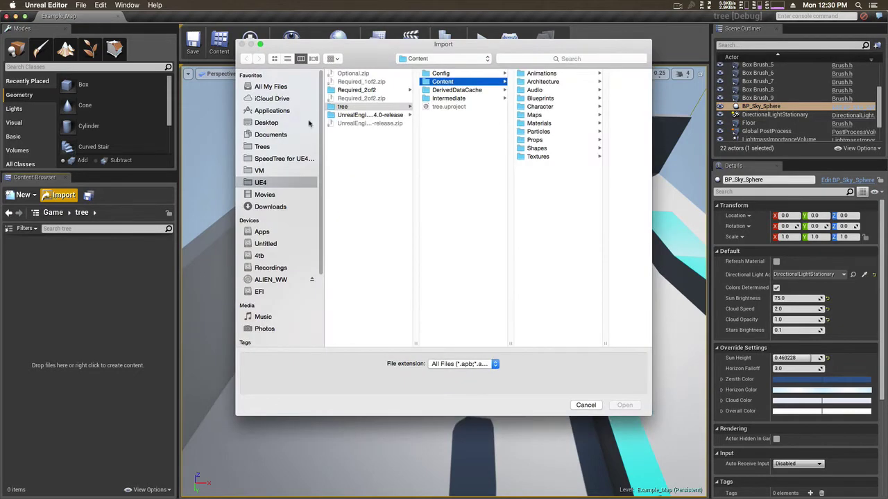
pyautogui.click(268, 136)
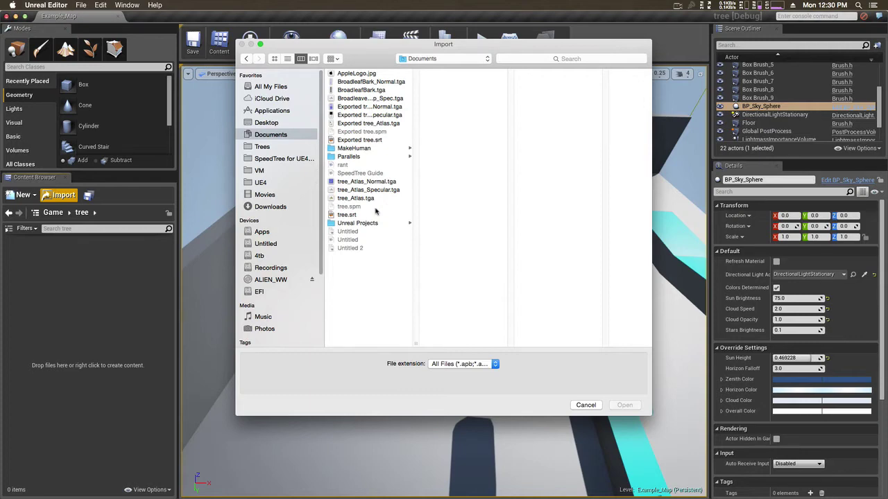
pyautogui.doubleClick(353, 215)
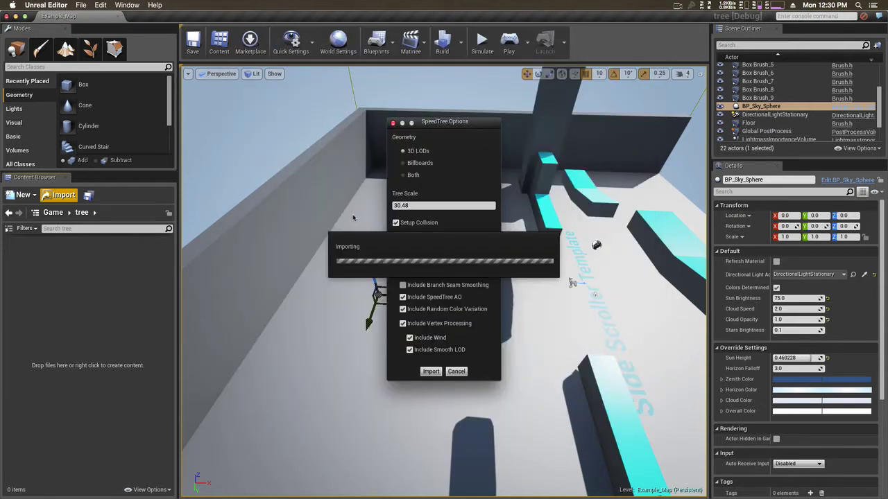
# - Enable Include Specular Maps and Include Branch Seam Smoothing in the SpeedTree options and import the tree
pyautogui.moveTo(424, 123); pyautogui.dragTo(229, 93)
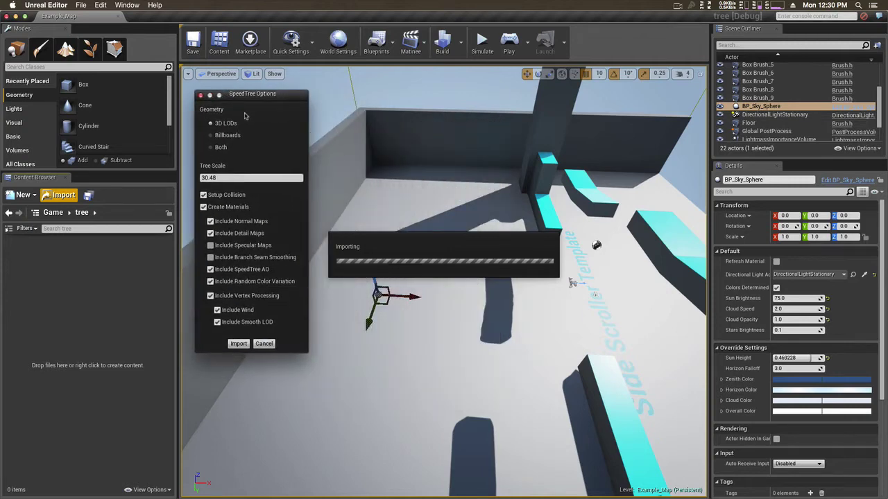
pyautogui.click(239, 247)
pyautogui.click(248, 258)
pyautogui.click(238, 344)
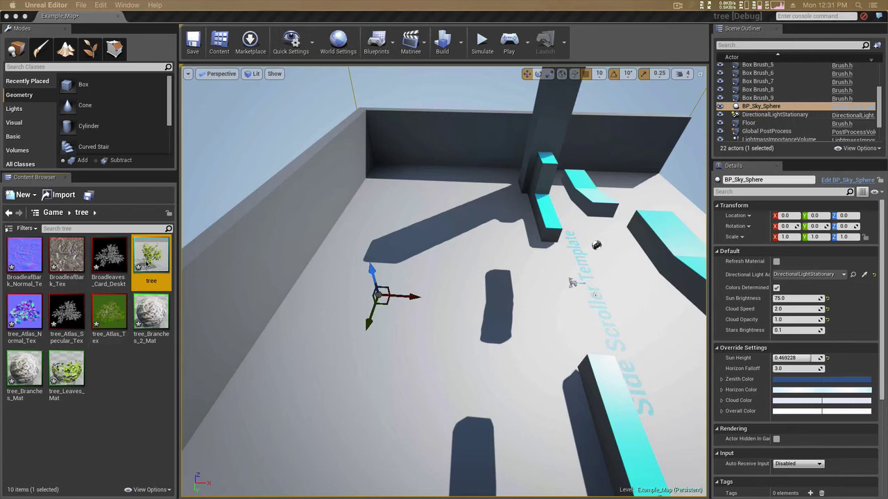
# - Find the Wind Directional Source and place it on the open floor at about X 300, Y -160, Z 130
pyautogui.click(107, 67)
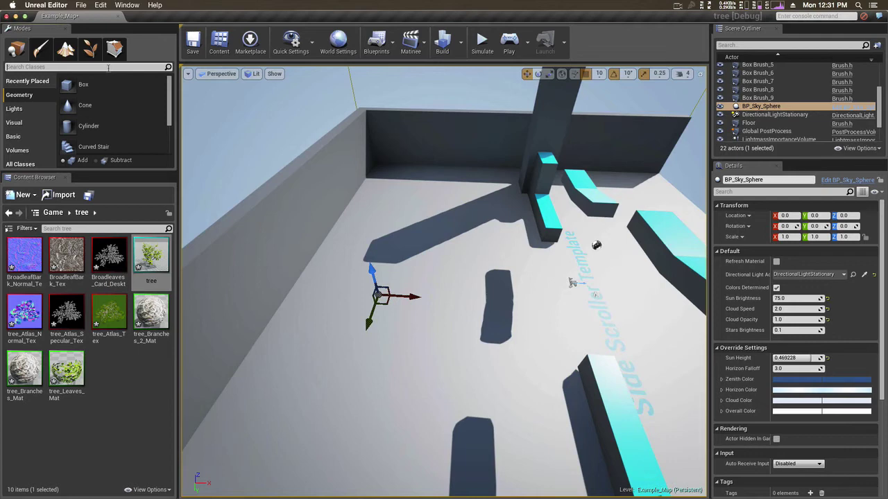
pyautogui.write('wind')
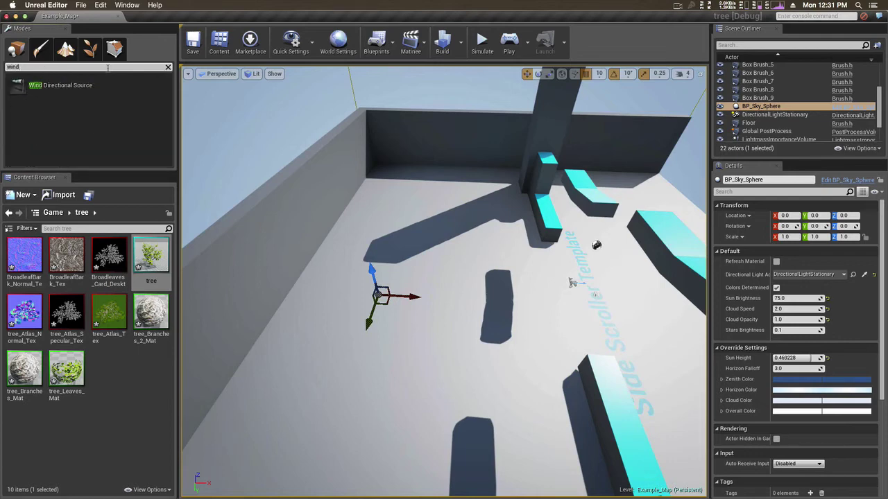
pyautogui.moveTo(63, 89); pyautogui.dragTo(426, 269)
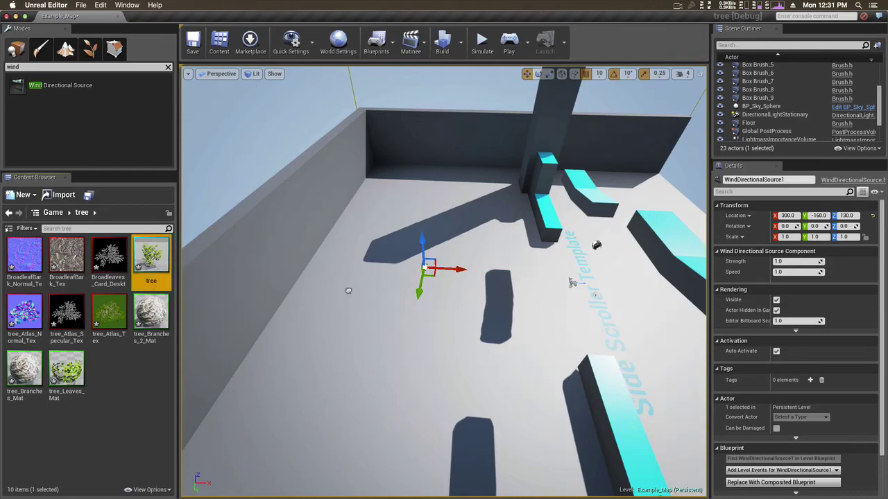
# - Place the imported tree mesh in the level near the wind source, at about X 390, Y 110, Z 130
pyautogui.moveTo(348, 290); pyautogui.dragTo(433, 299)
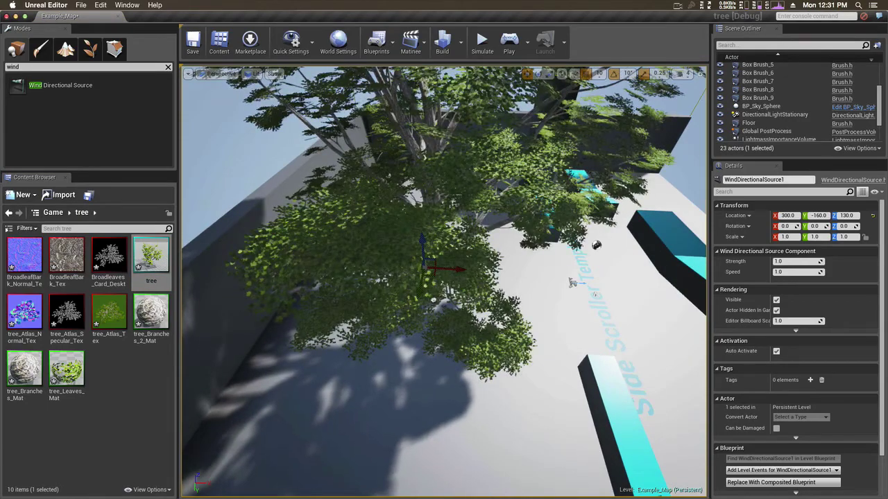
pyautogui.moveTo(426, 305); pyautogui.dragTo(432, 298)
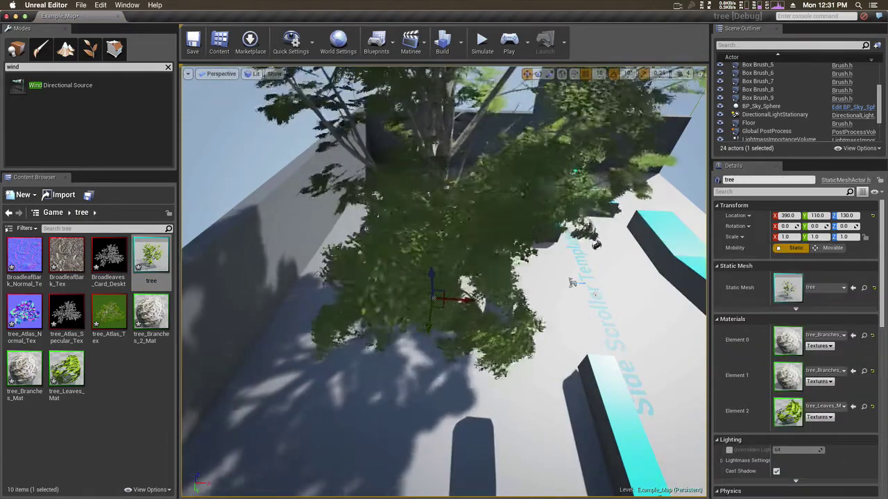
# - Play the level in the editor and run and jump the character over the blocks onto the sloped platform by the tree
pyautogui.click(510, 43)
pyautogui.press('d')
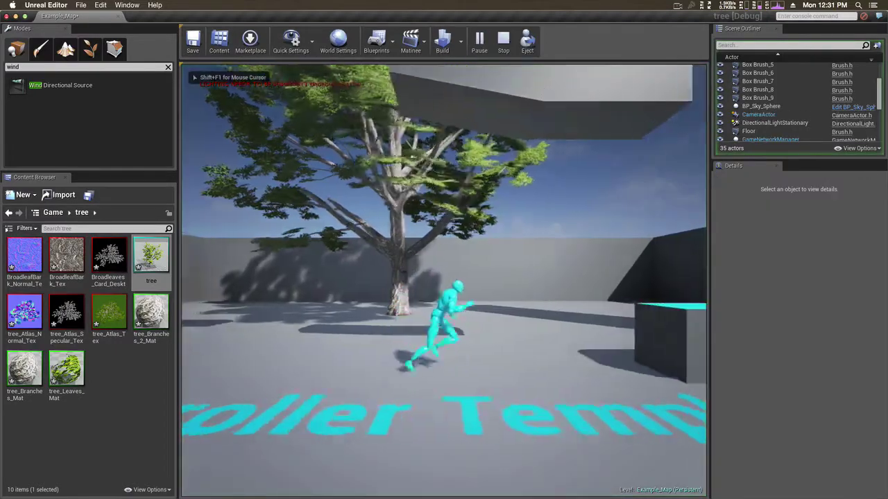
pyautogui.press('space')
pyautogui.press('d')
pyautogui.press('space')
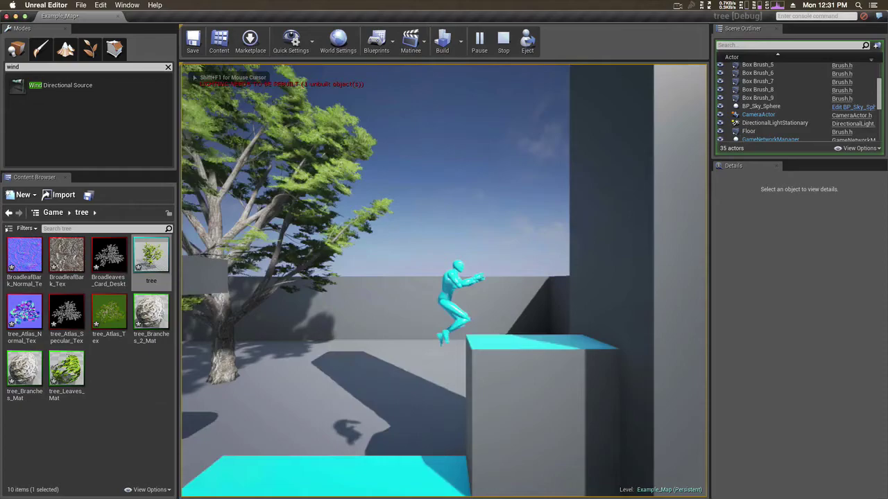
pyautogui.press('a')
pyautogui.press('space')
pyautogui.press('d')
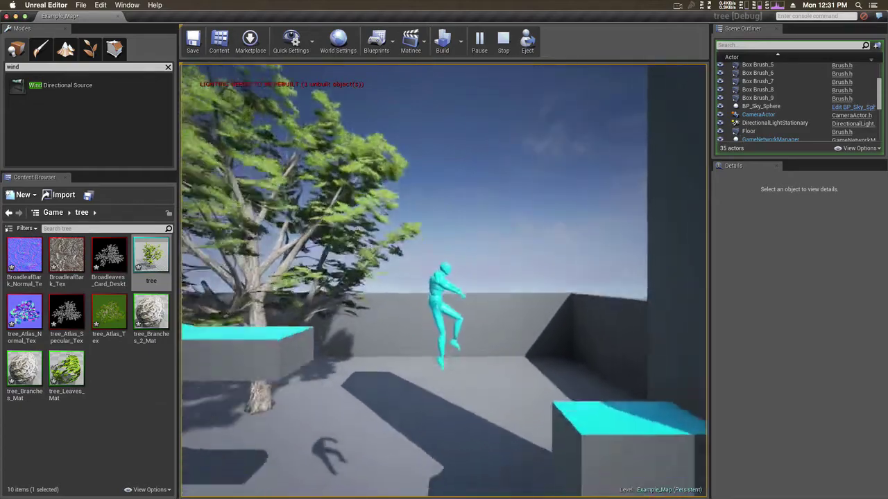
pyautogui.press('space')
pyautogui.press('a')
pyautogui.press('space')
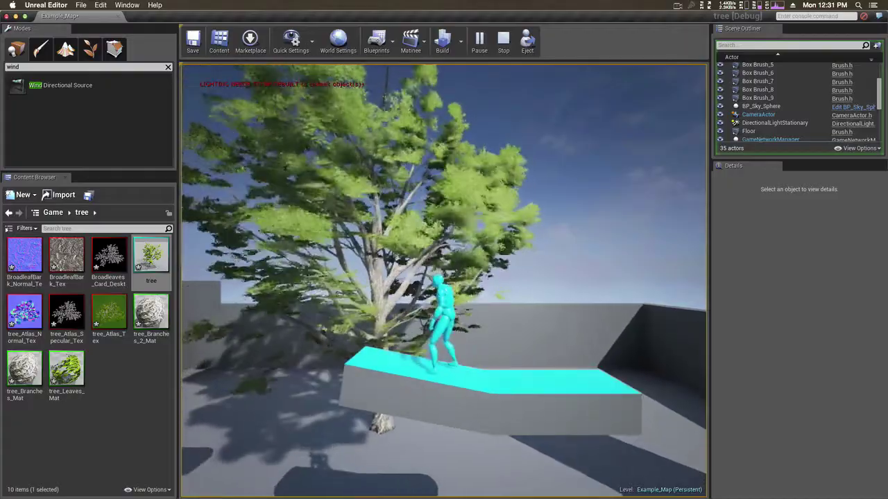
# - Move the character back and forth on the sloped platform to examine the tree's wind movement, and end the play session
pyautogui.press('a')
pyautogui.press('space')
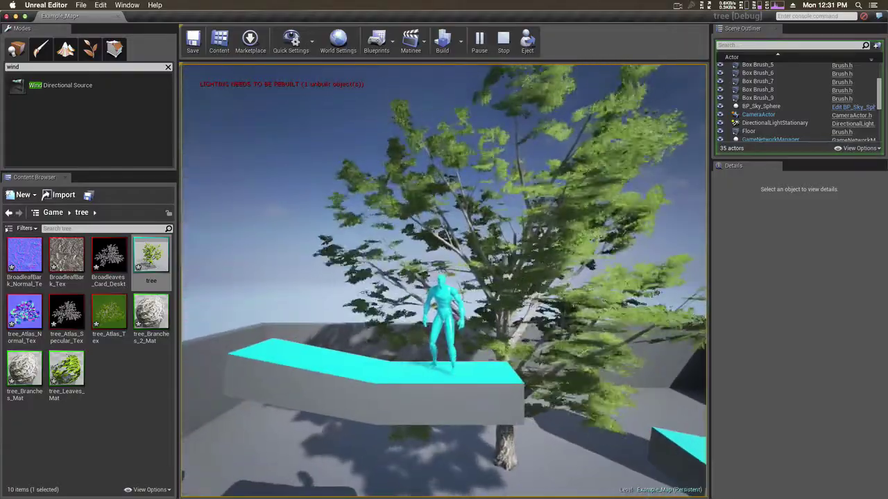
pyautogui.press('d')
pyautogui.press('space')
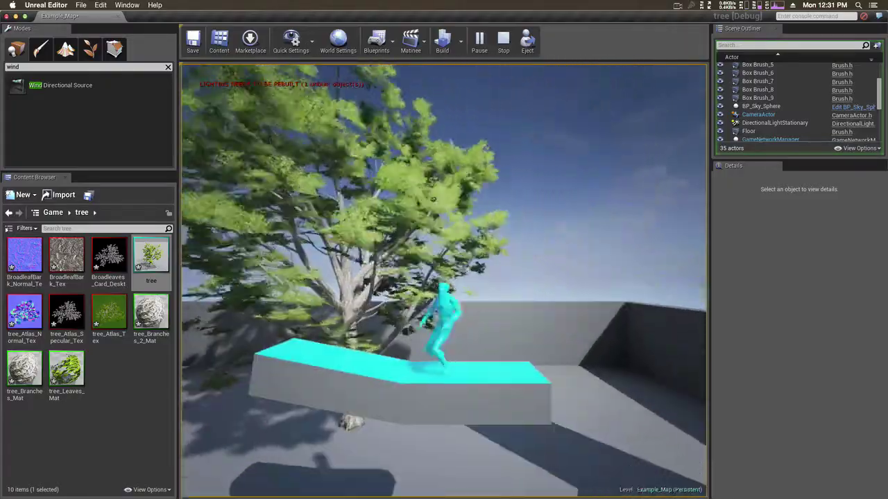
pyautogui.press('a')
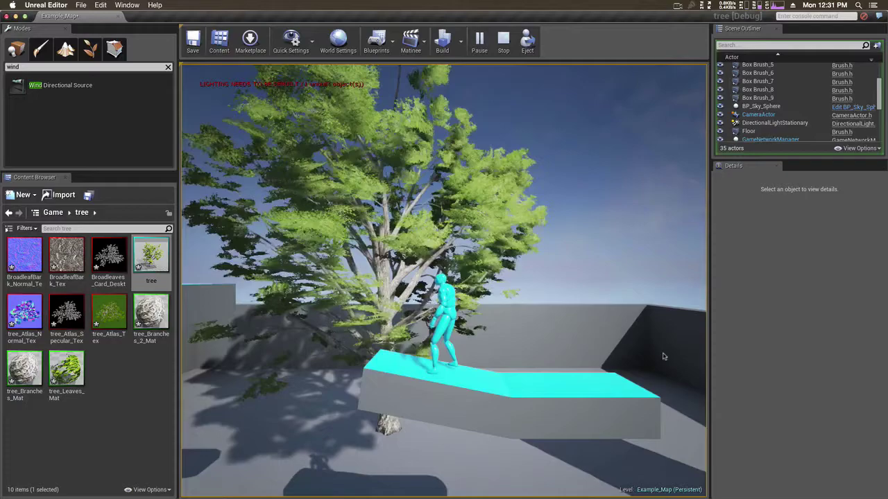
pyautogui.press('Escape')
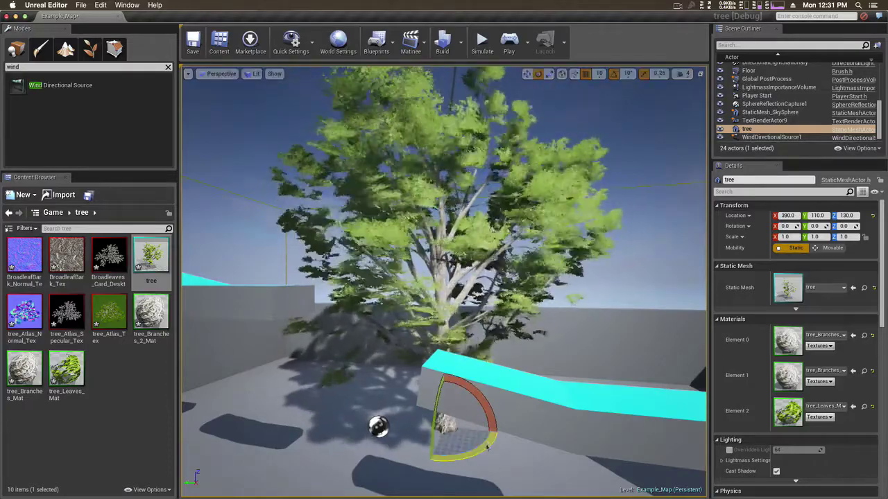
# - Rotate the tree 40 degrees about its vertical Z axis
pyautogui.moveTo(493, 455); pyautogui.dragTo(478, 459)
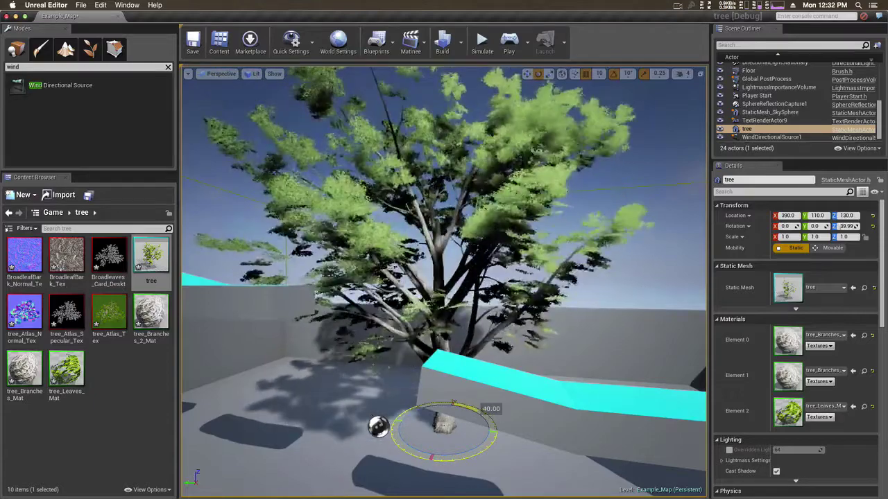
pyautogui.moveTo(483, 443); pyautogui.dragTo(483, 444)
# - Play the level again and bring the character up onto the sloped platform in front of the rotated tree
pyautogui.click(509, 42)
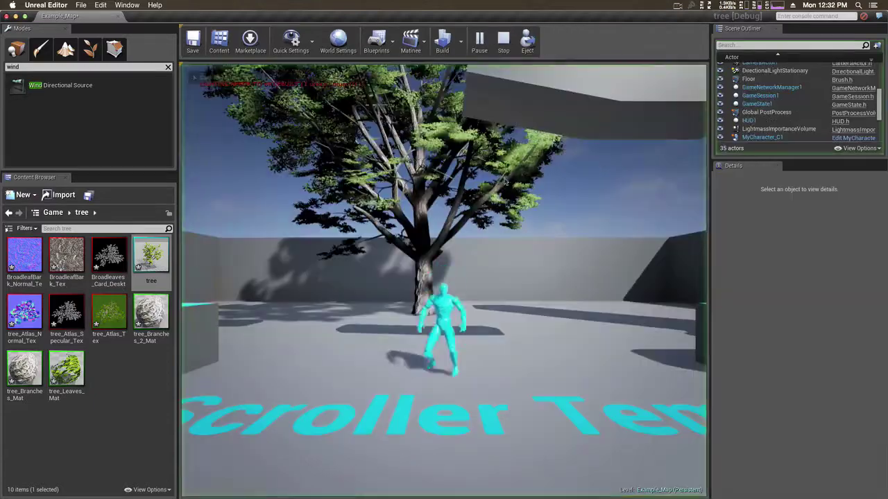
pyautogui.press('space')
pyautogui.press('space')
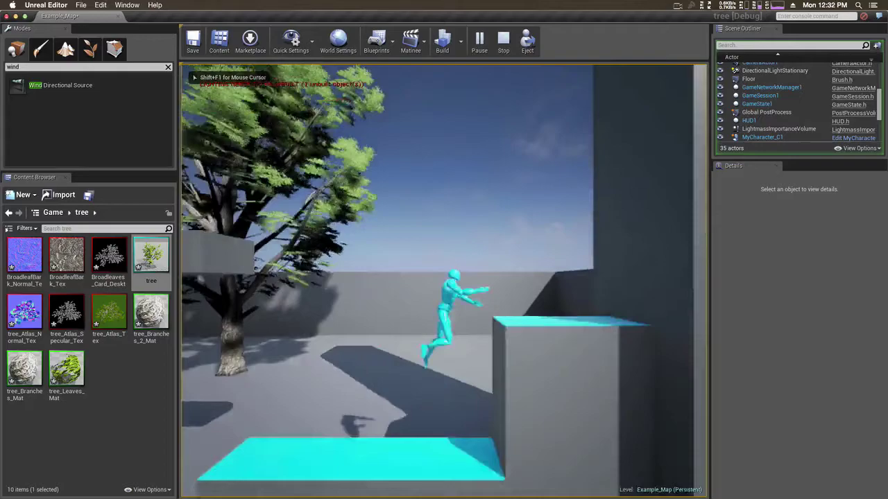
pyautogui.press('a')
pyautogui.press('space')
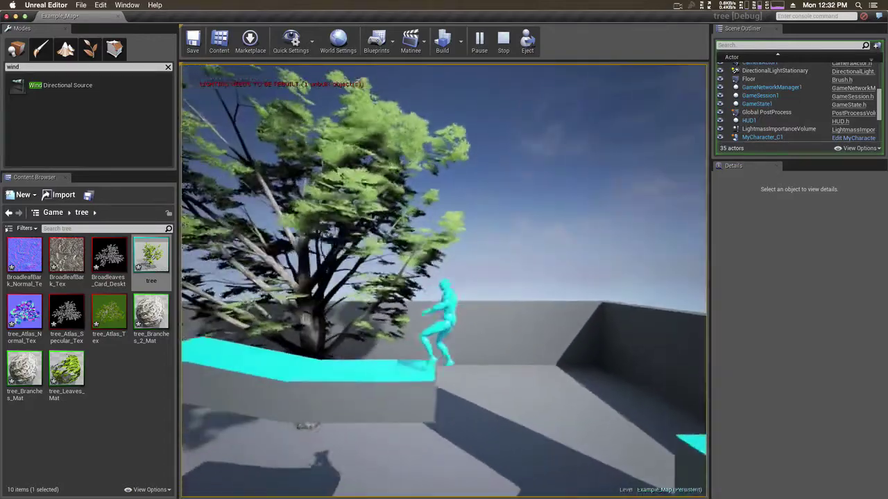
pyautogui.press('a')
pyautogui.press('a')
pyautogui.press('a')
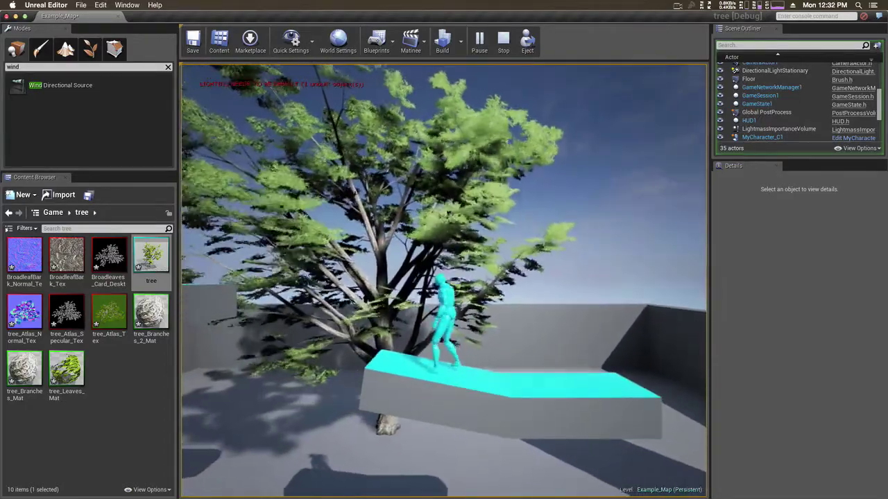
# - Walk the character along the platform to examine the rotated tree's branches and leaves in the wind, and stop playing
pyautogui.press('a')
pyautogui.press('space')
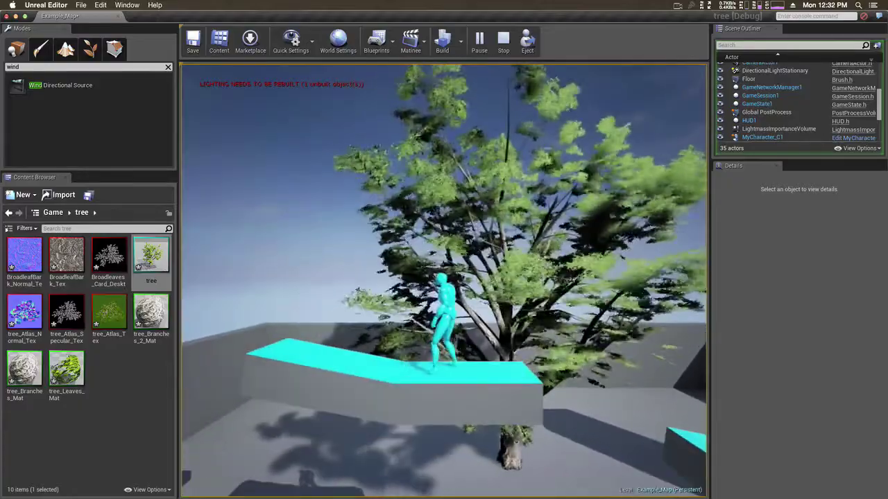
pyautogui.press('d')
pyautogui.press('w')
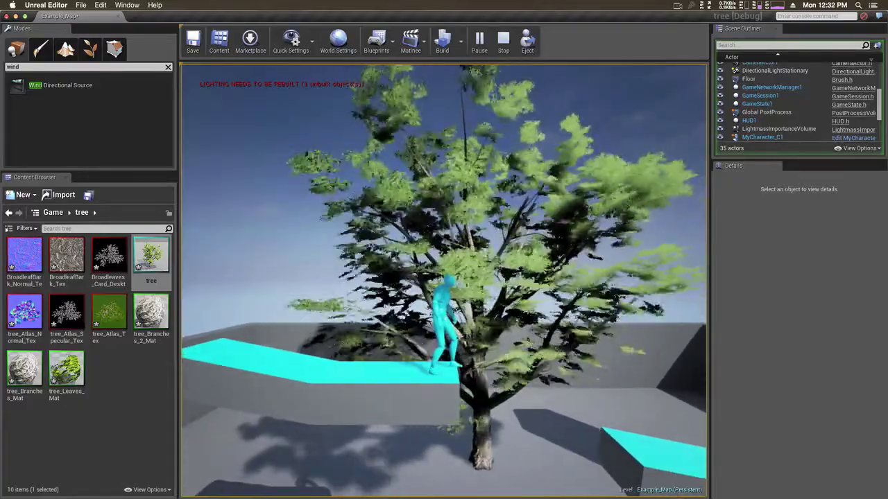
pyautogui.press('w')
pyautogui.press('space')
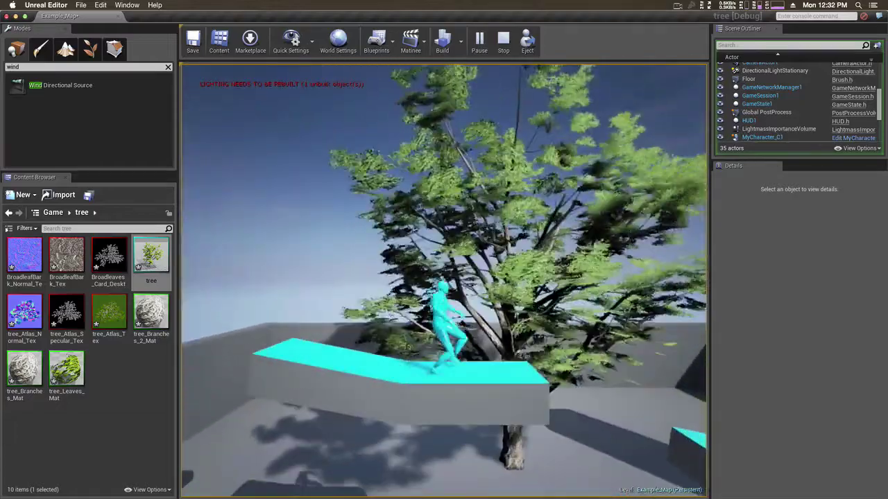
pyautogui.press('Escape')
pyautogui.moveTo(444, 281); pyautogui.dragTo(652, 281, button='right')
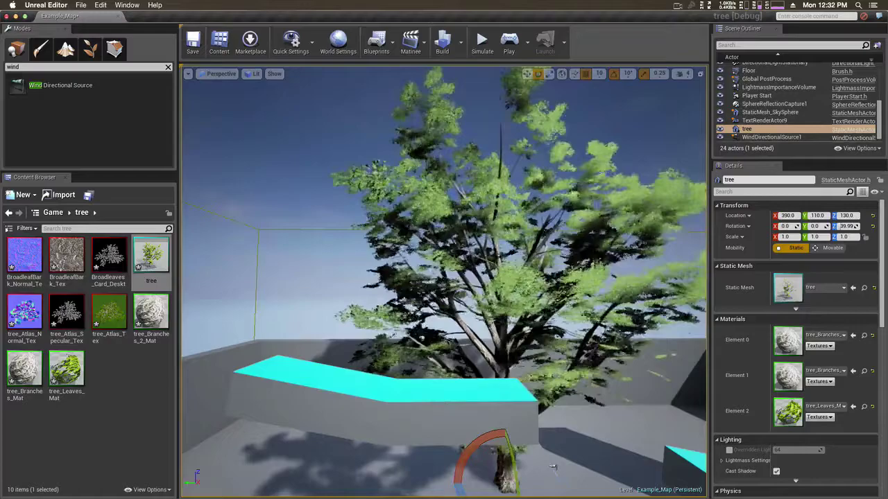